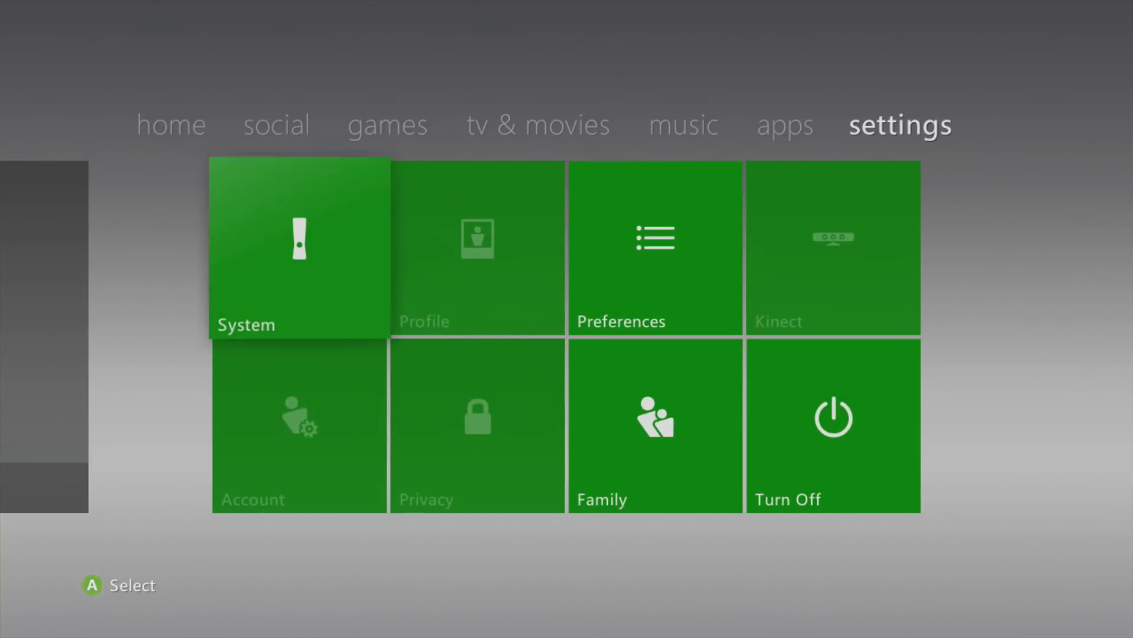
# - From System > Storage, format the Unformatted drive, answering Yes to erase all content
pyautogui.press('Return')
pyautogui.press('Down')
pyautogui.press('Down')
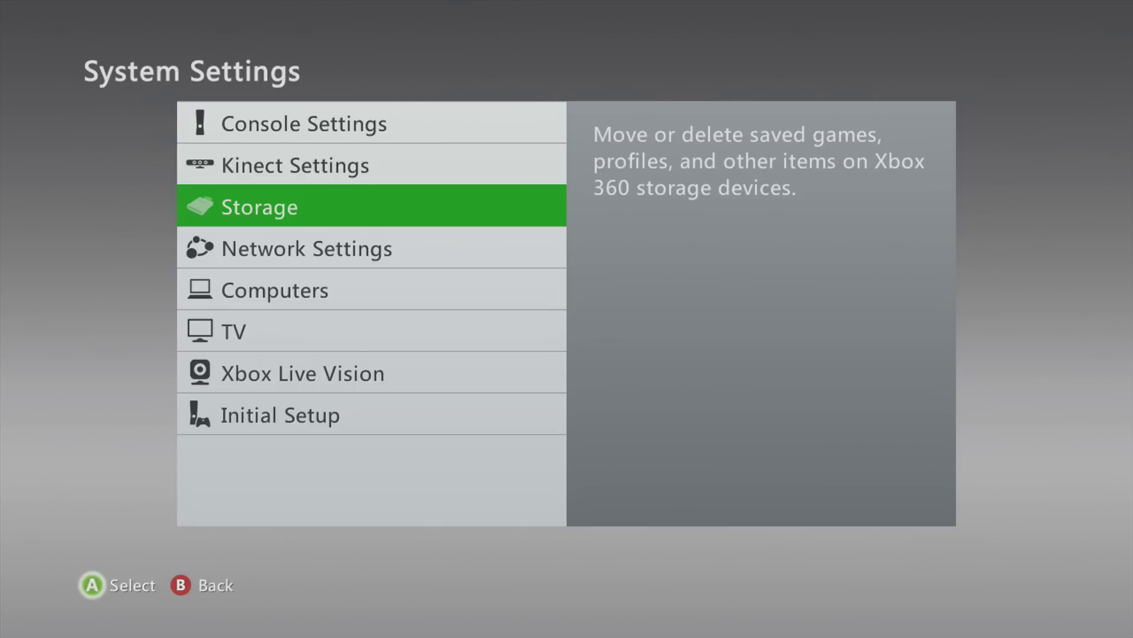
pyautogui.press('Return')
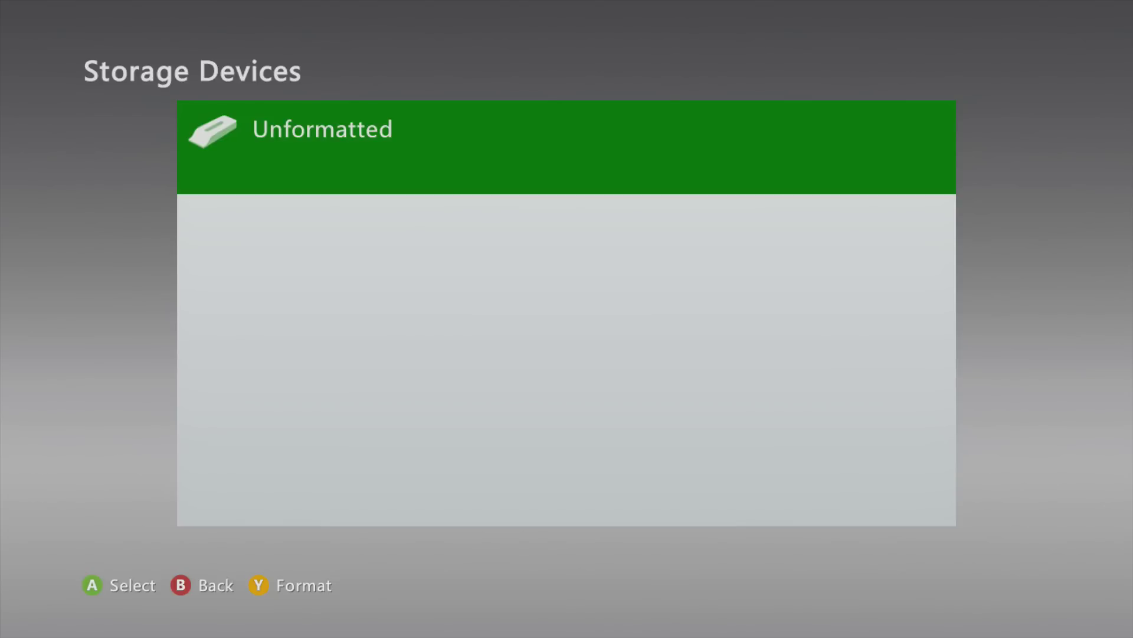
pyautogui.press('Return')
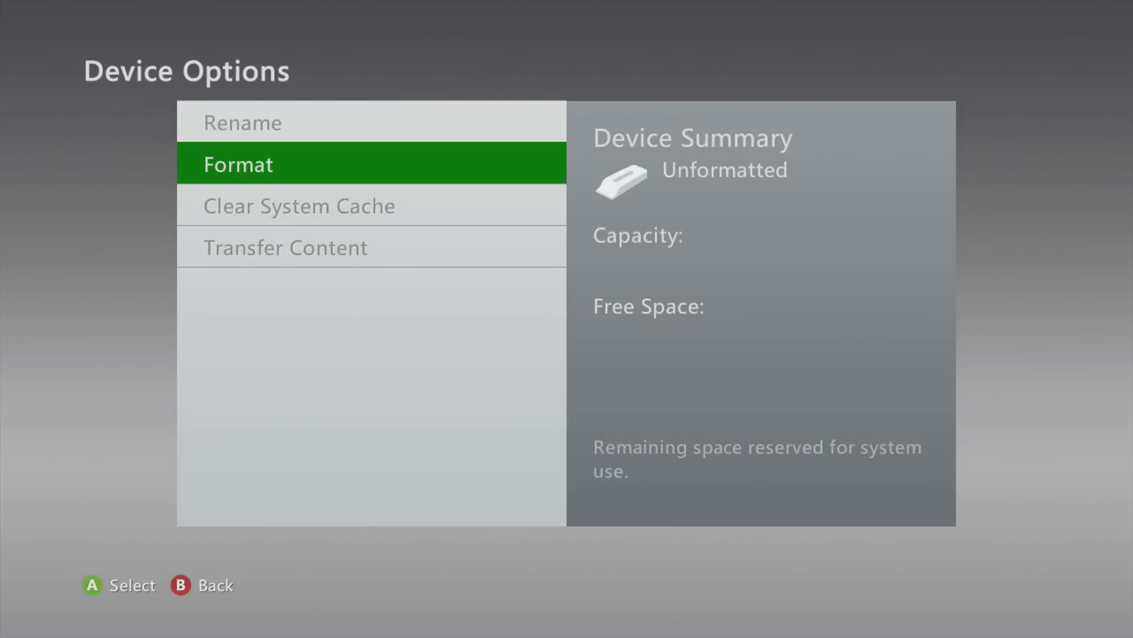
pyautogui.press('Return')
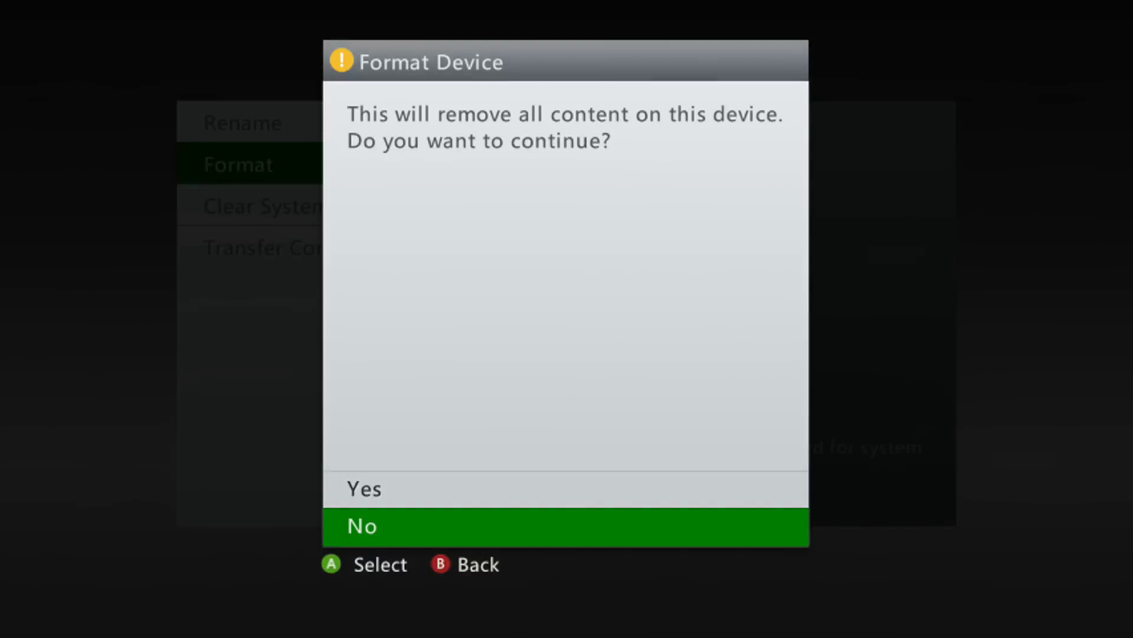
pyautogui.press('Up')
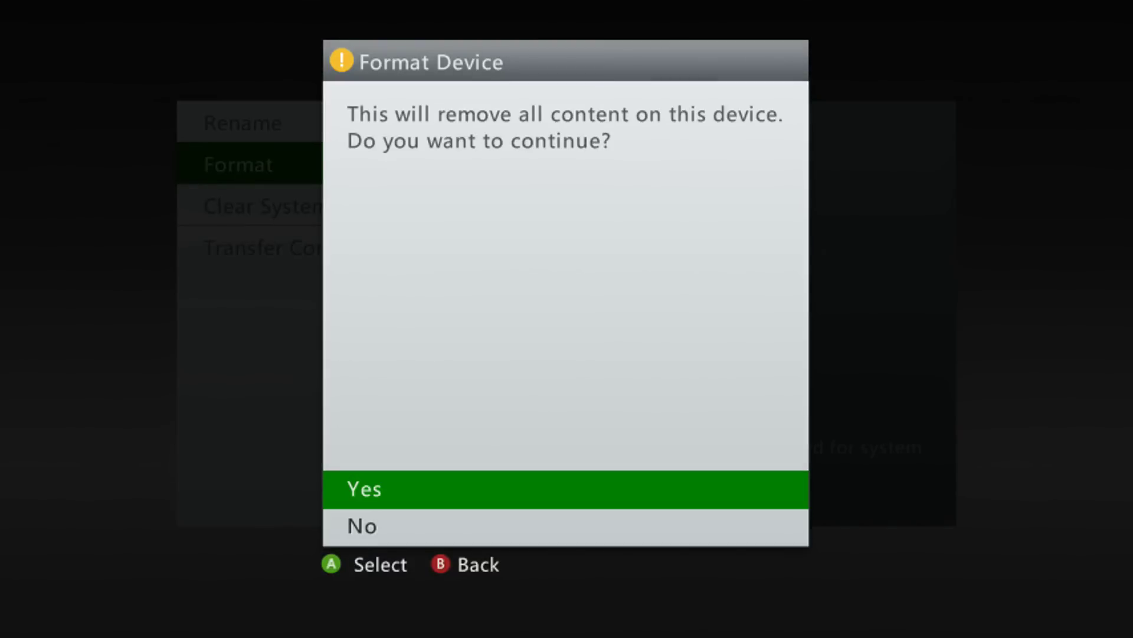
pyautogui.press('Return')
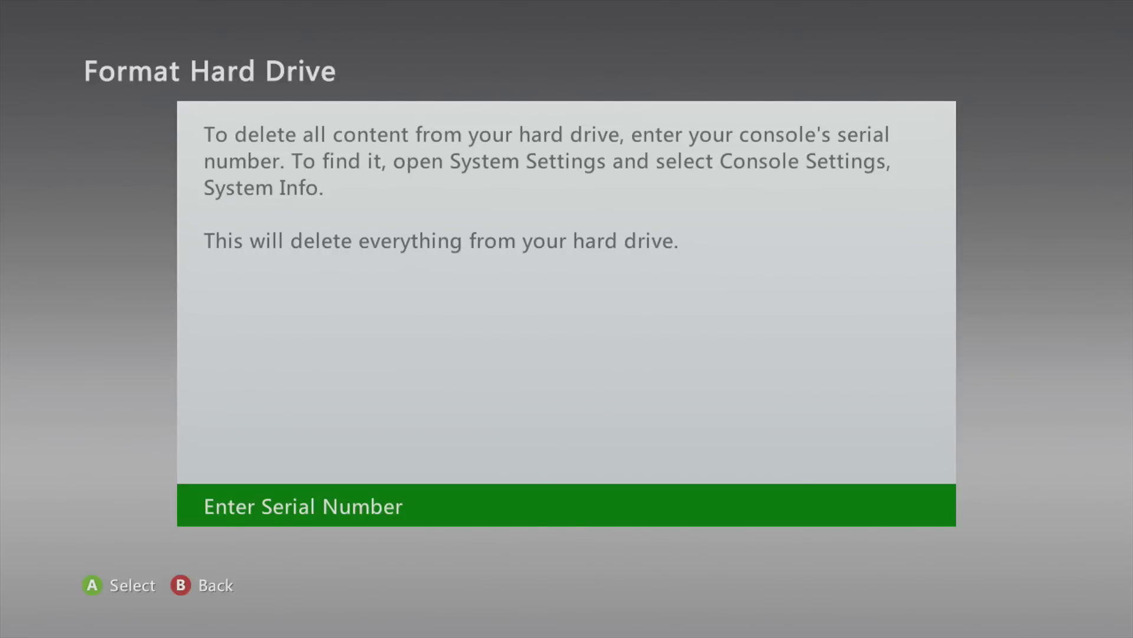
# - Back out of the format and open Console Settings > System Info to find the serial number
pyautogui.press('Escape')
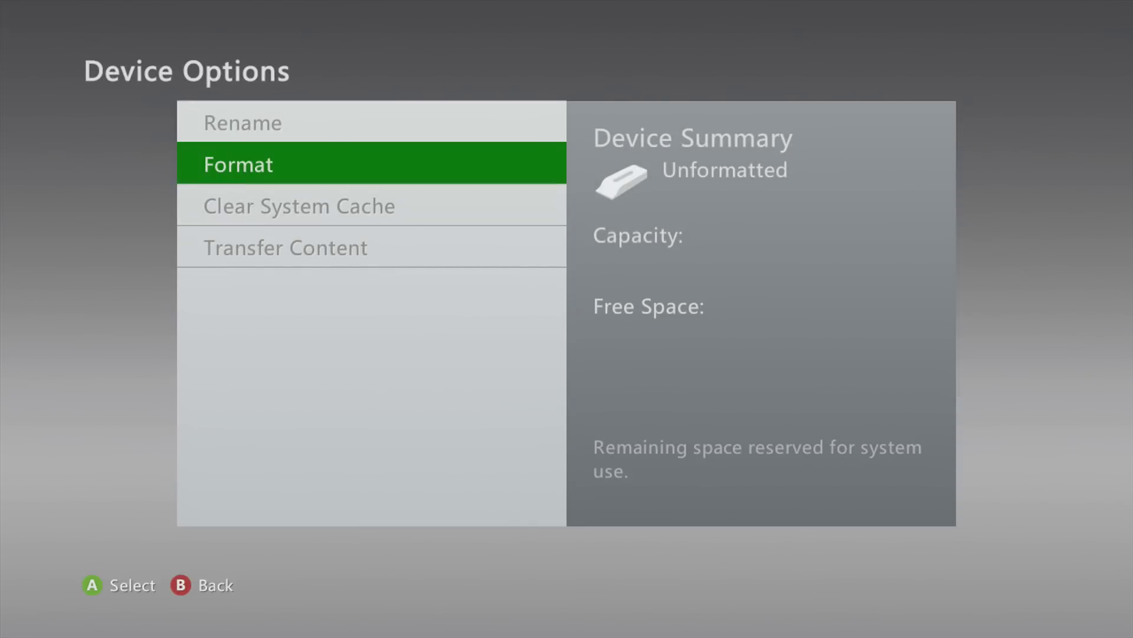
pyautogui.press('Escape')
pyautogui.press('Escape')
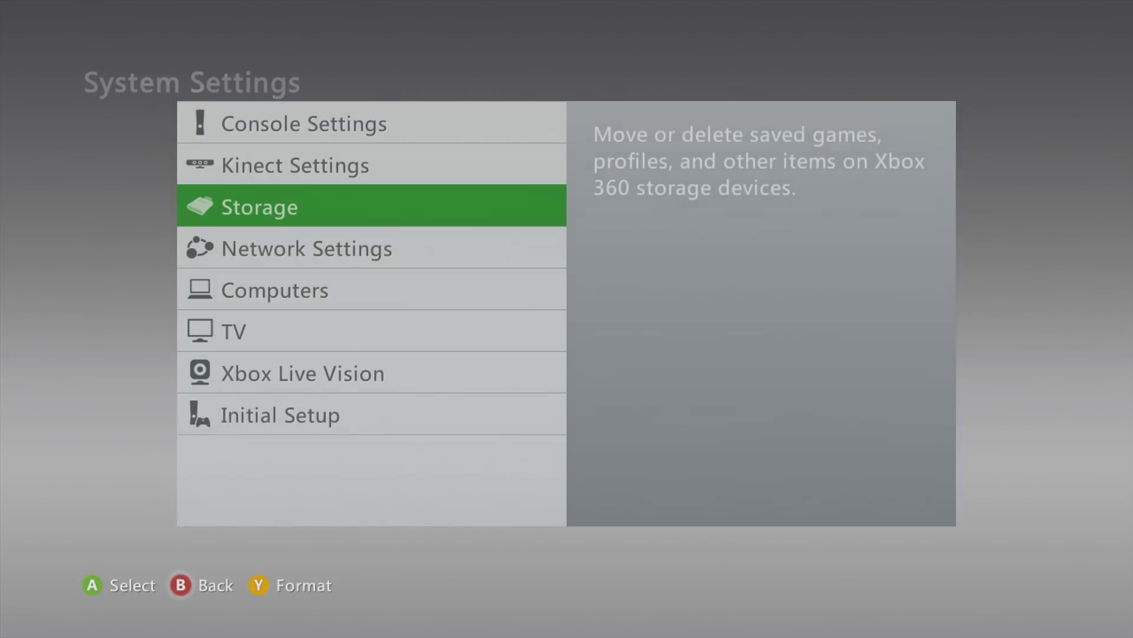
pyautogui.press('Up')
pyautogui.press('Up')
pyautogui.press('Return')
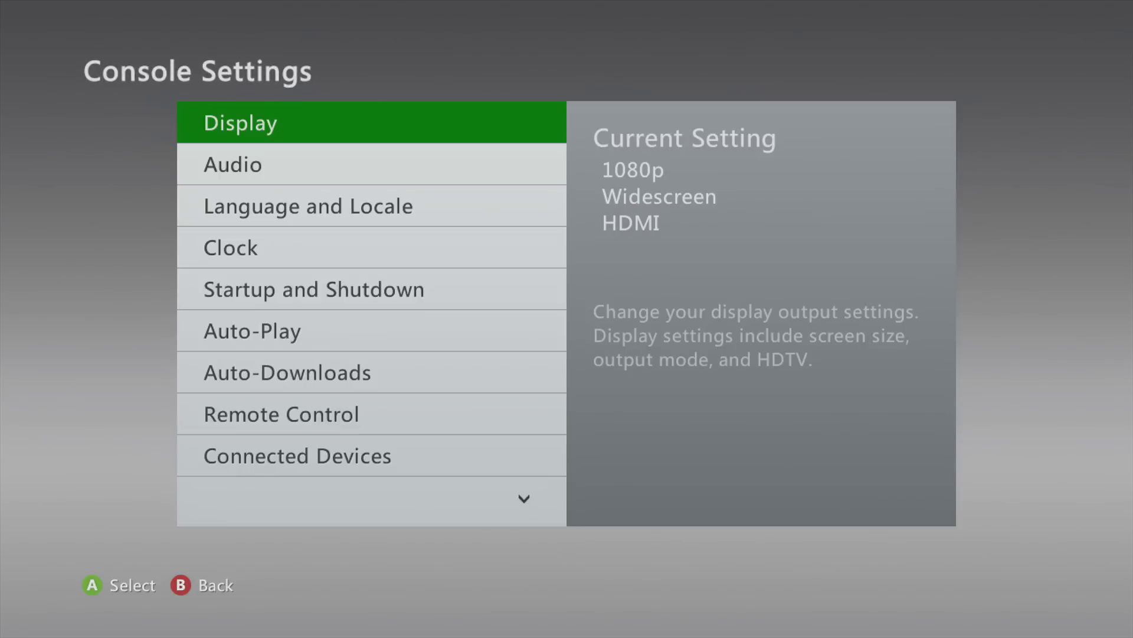
pyautogui.press('Up')
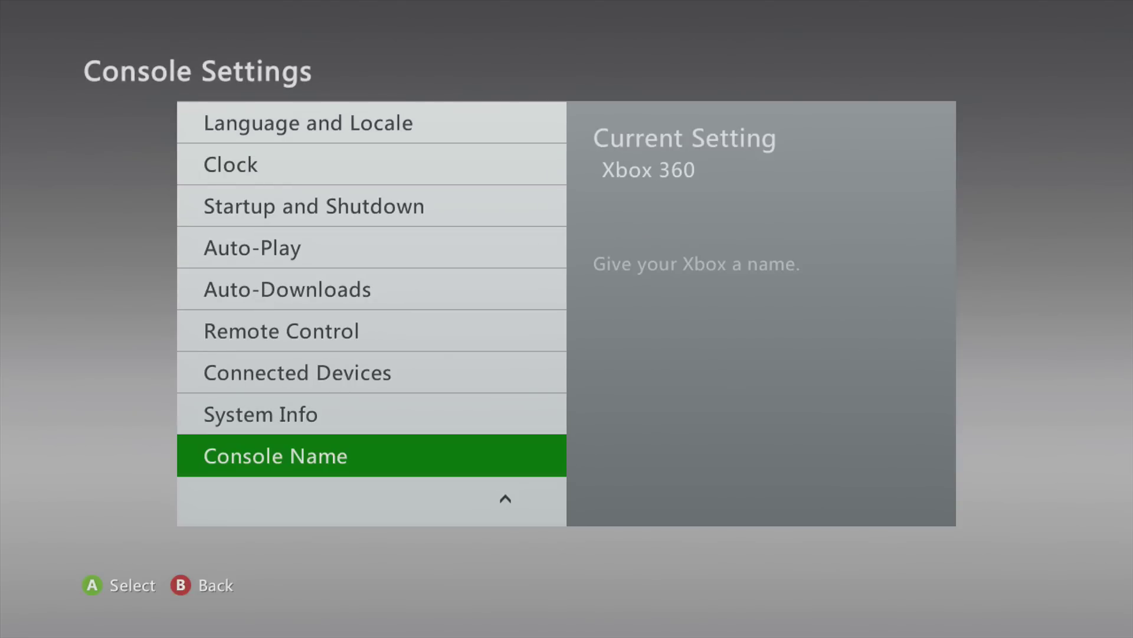
pyautogui.press('Up')
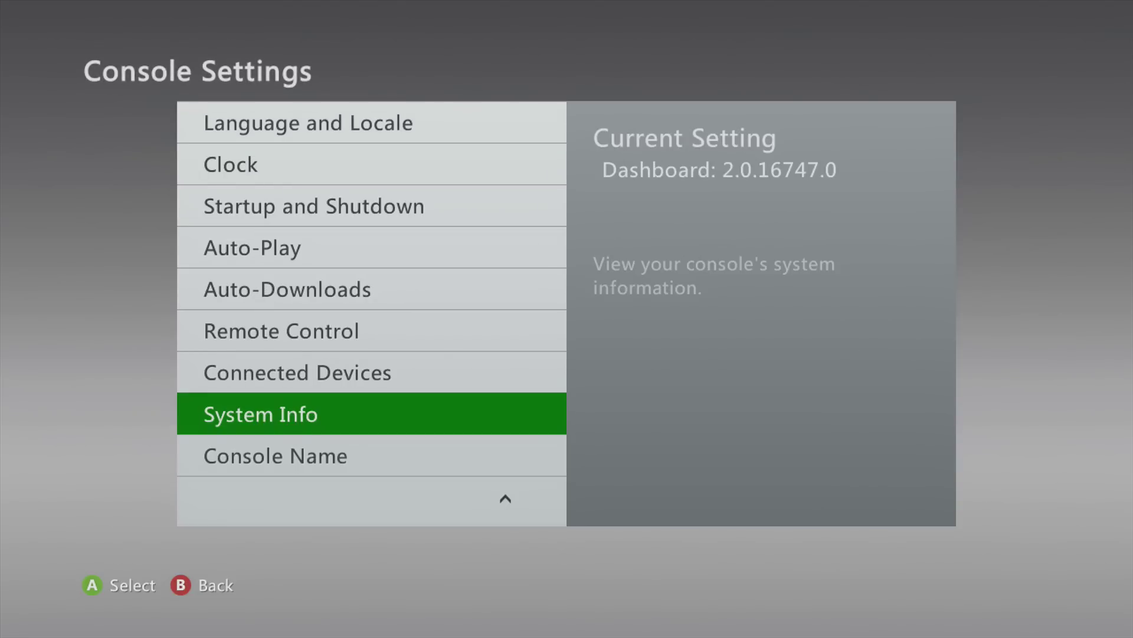
pyautogui.press('Down')
pyautogui.press('Up')
pyautogui.press('Down')
pyautogui.press('Up')
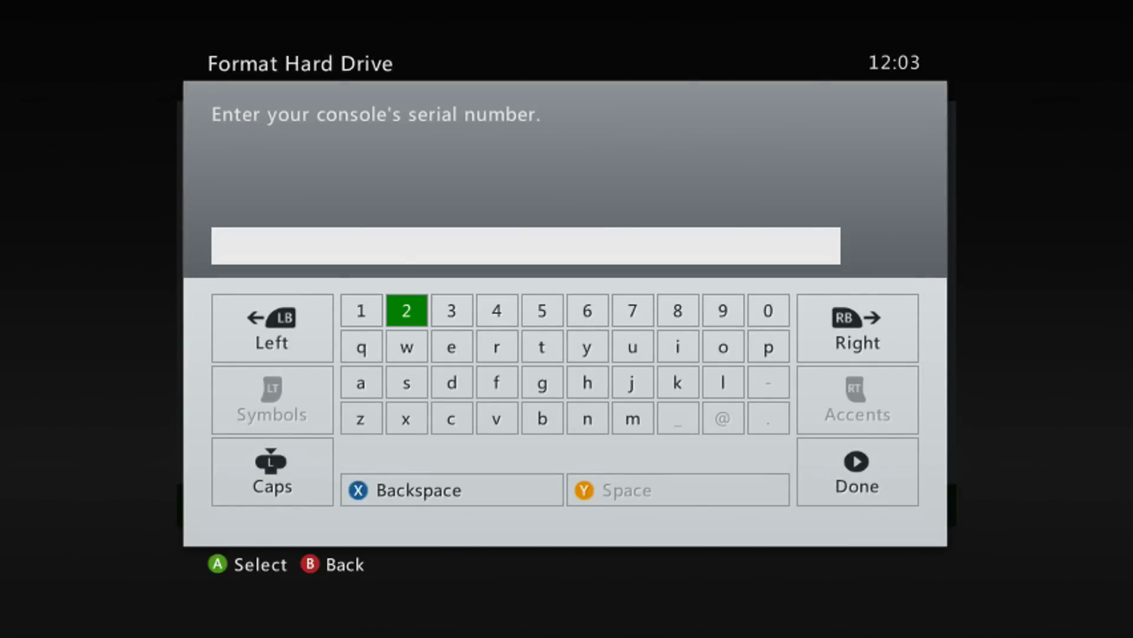
# - Enter the console's serial number on the on-screen keyboard and submit it to start formatting
pyautogui.write('2')
pyautogui.press('Right')
pyautogui.press('Right')
pyautogui.press('Right')
pyautogui.press('Right')
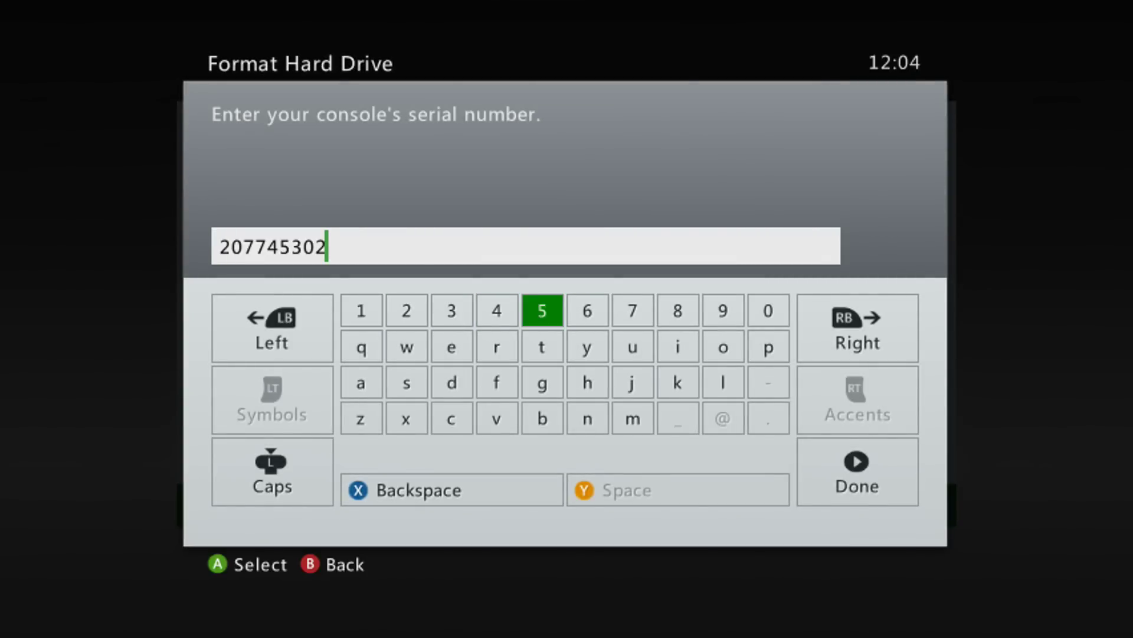
pyautogui.press('Right')
pyautogui.press('Right')
pyautogui.press('Right')
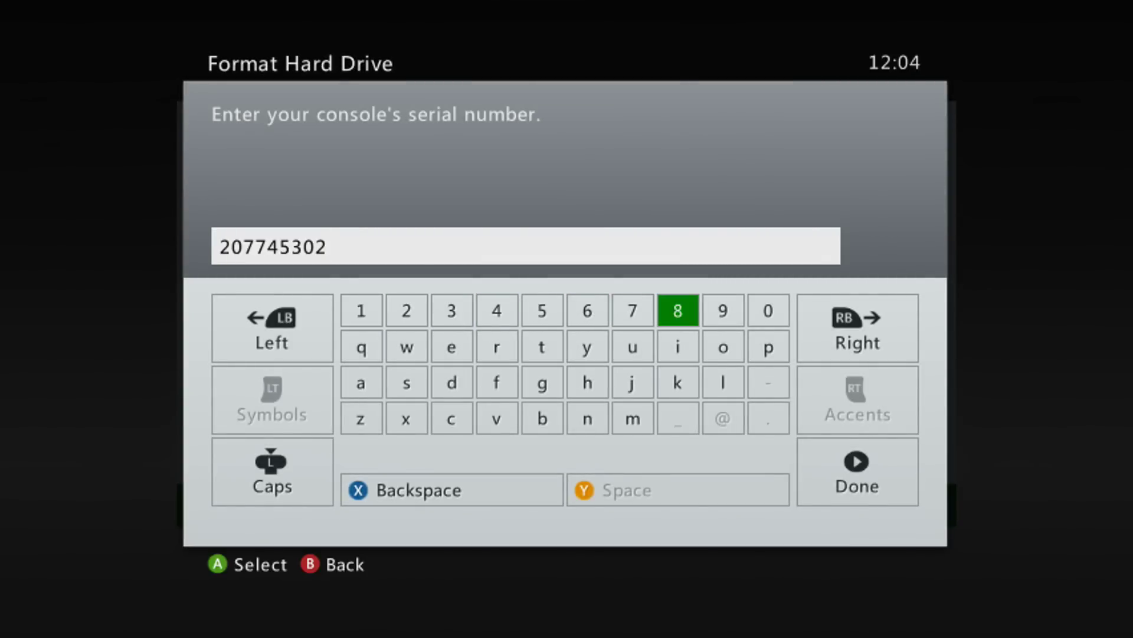
pyautogui.press('Right')
pyautogui.write('9')
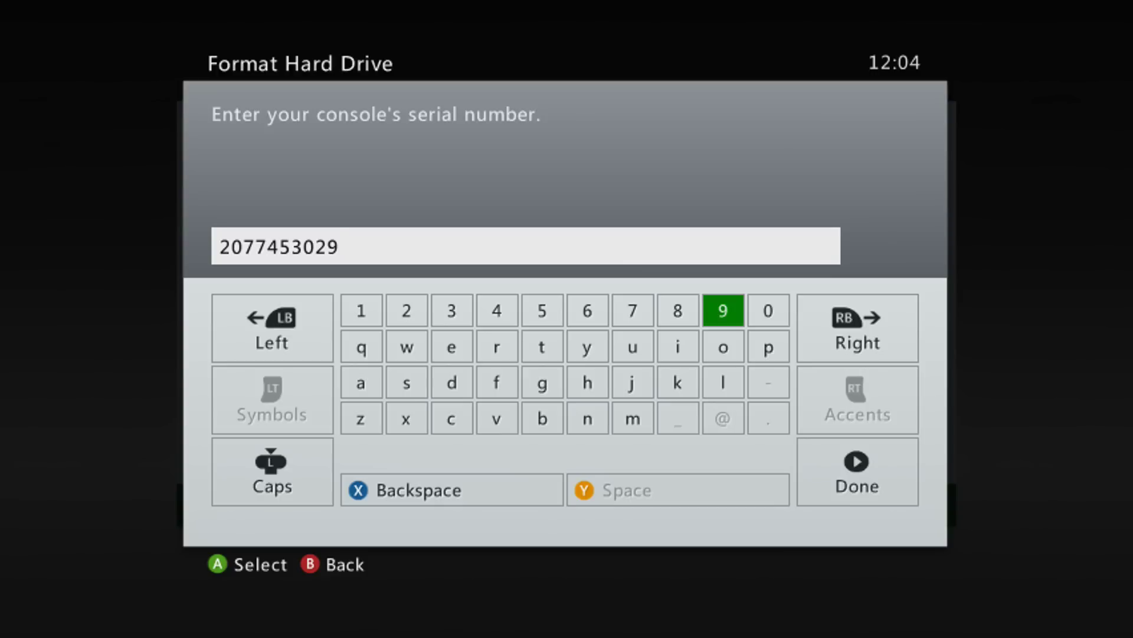
pyautogui.press('Right')
pyautogui.write('0')
pyautogui.press('Left')
pyautogui.press('Left')
pyautogui.press('Left')
pyautogui.press('Left')
pyautogui.press('Left')
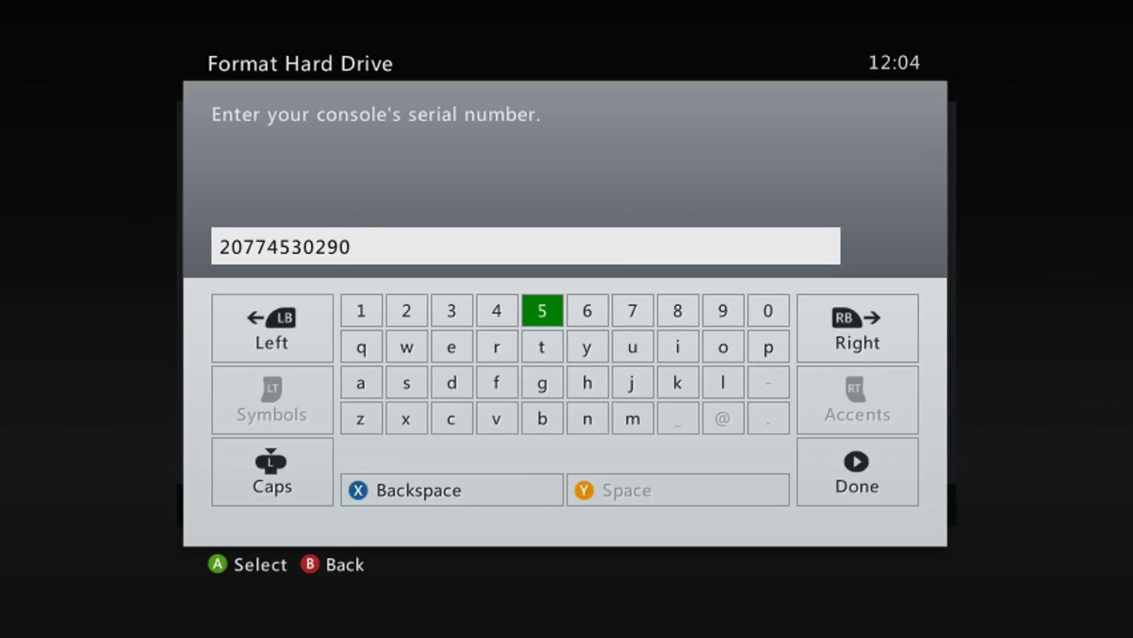
pyautogui.press('Return')
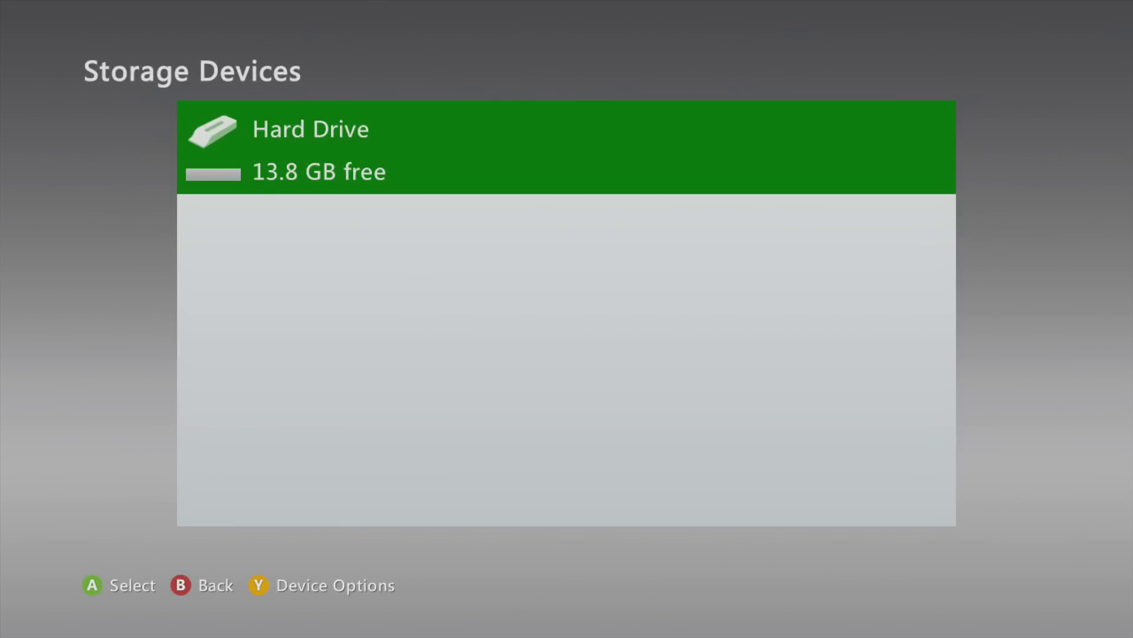
# - Check the empty formatted hard drive (13.8 GB free), then return to settings
pyautogui.press('Return')
pyautogui.press('Down')
pyautogui.press('Down')
pyautogui.press('Down')
pyautogui.press('Down')
pyautogui.press('Down')
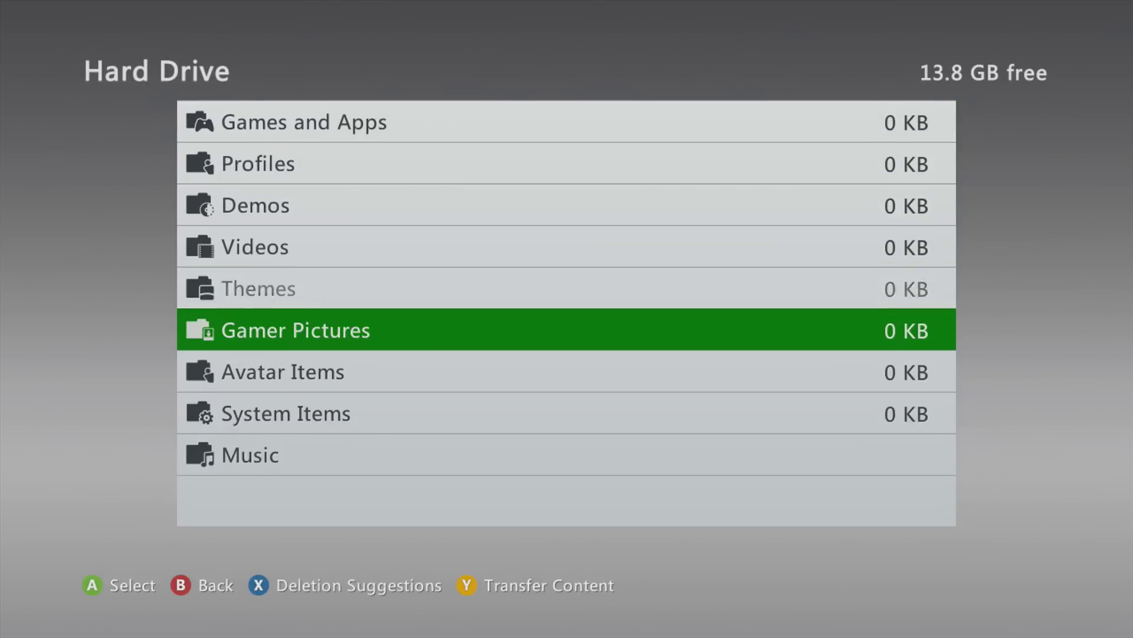
pyautogui.press('Down')
pyautogui.press('Down')
pyautogui.press('Down')
pyautogui.press('Escape')
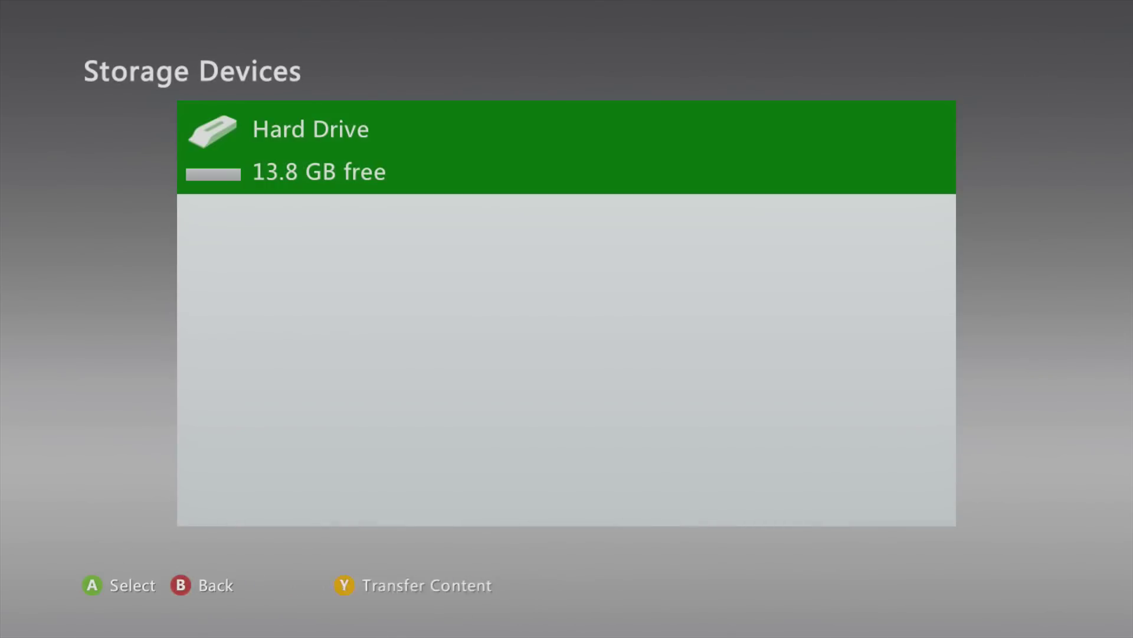
pyautogui.press('Escape')
pyautogui.press('Escape')
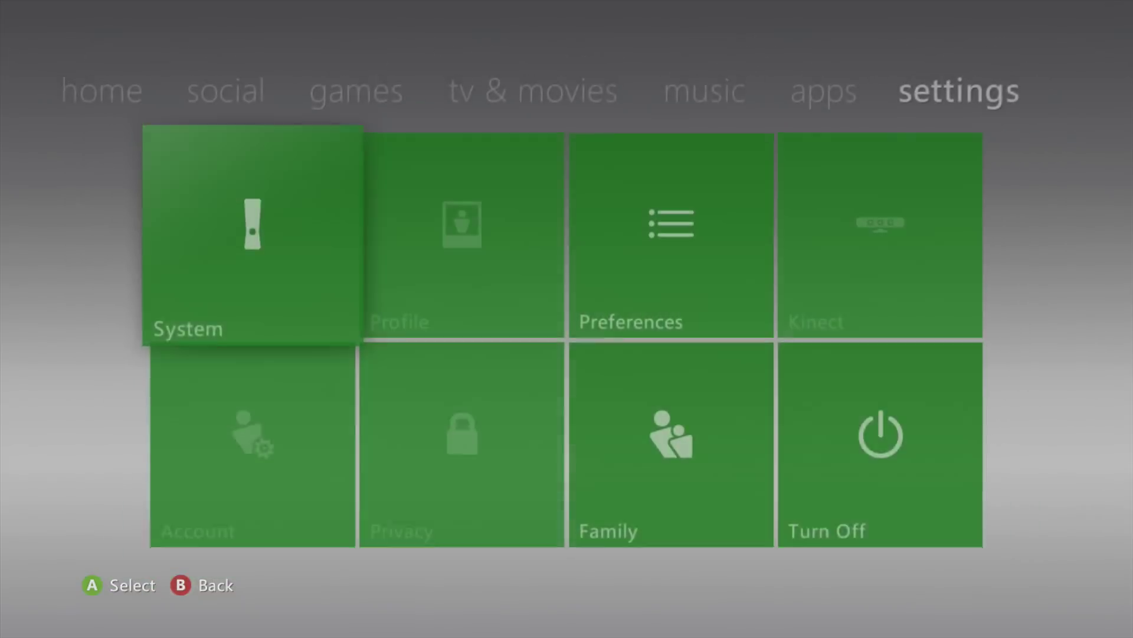
# - From the Xbox Guide, choose Sign In > Create Profile
pyautogui.press('Left')
pyautogui.press('Left')
pyautogui.press('Left')
pyautogui.press('Left')
pyautogui.press('Left')
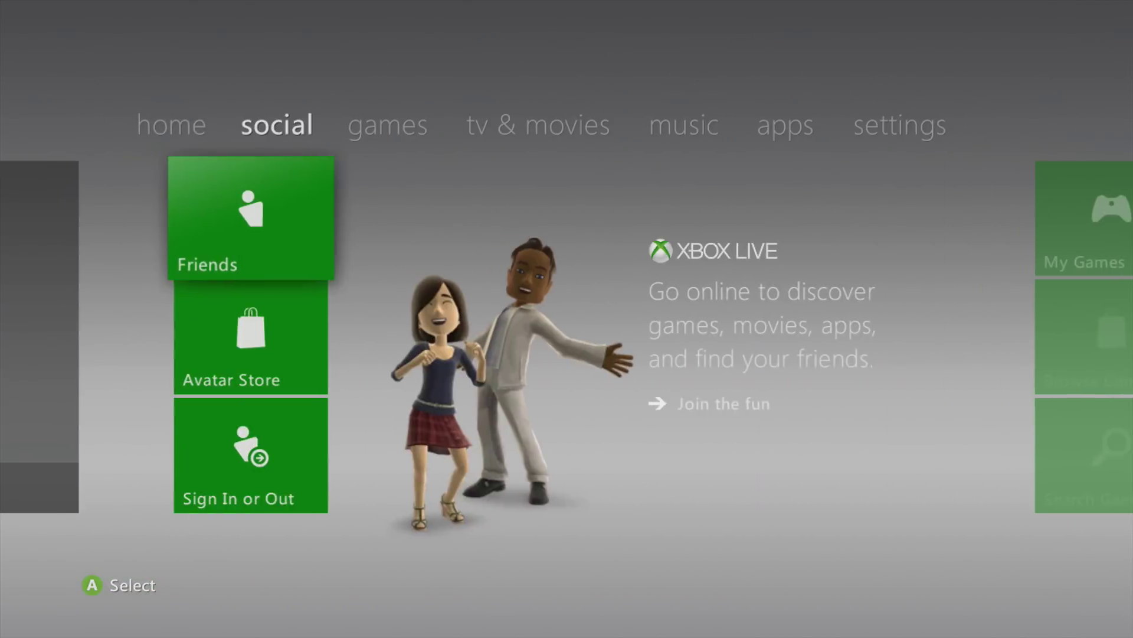
pyautogui.press('Down')
pyautogui.press('Up')
pyautogui.press('Right')
pyautogui.press('Left')
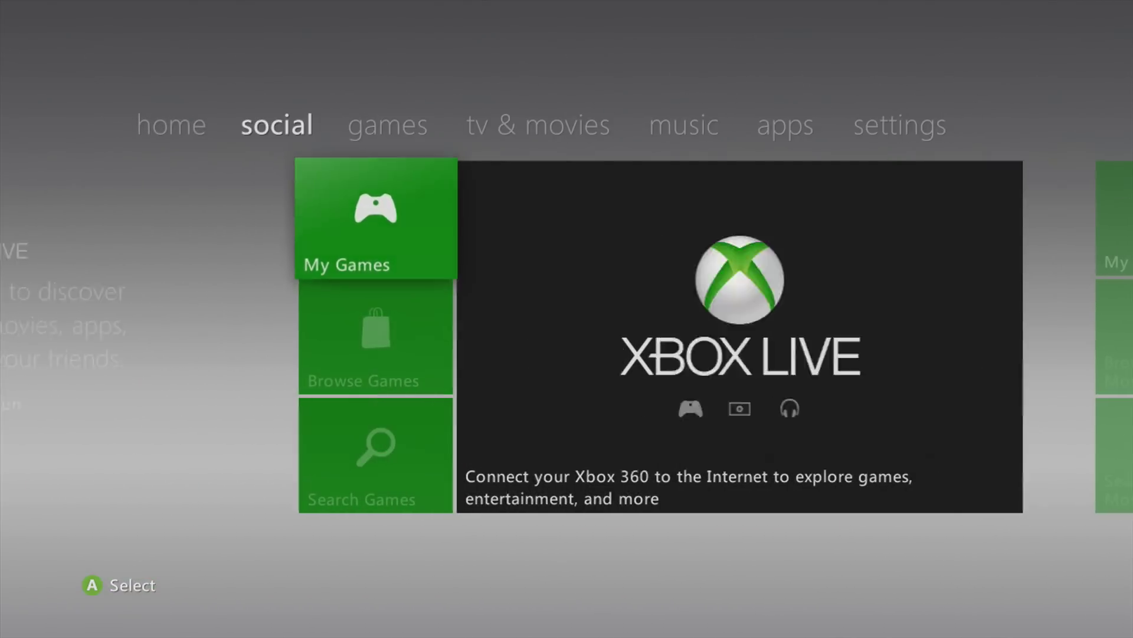
pyautogui.press('super')
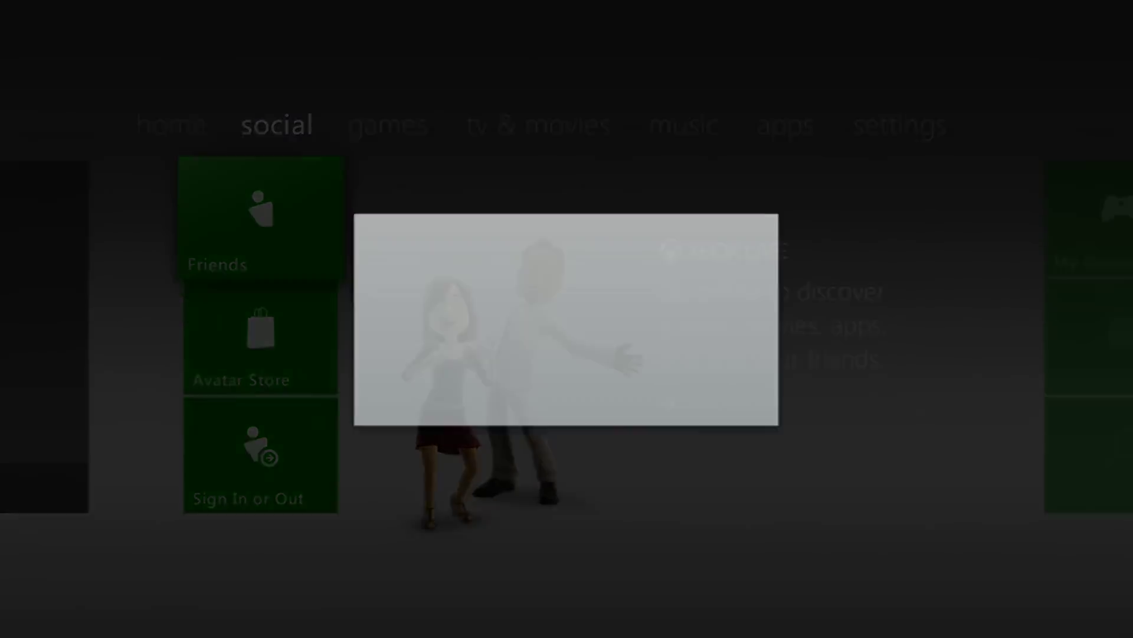
pyautogui.press('Down')
pyautogui.press('Return')
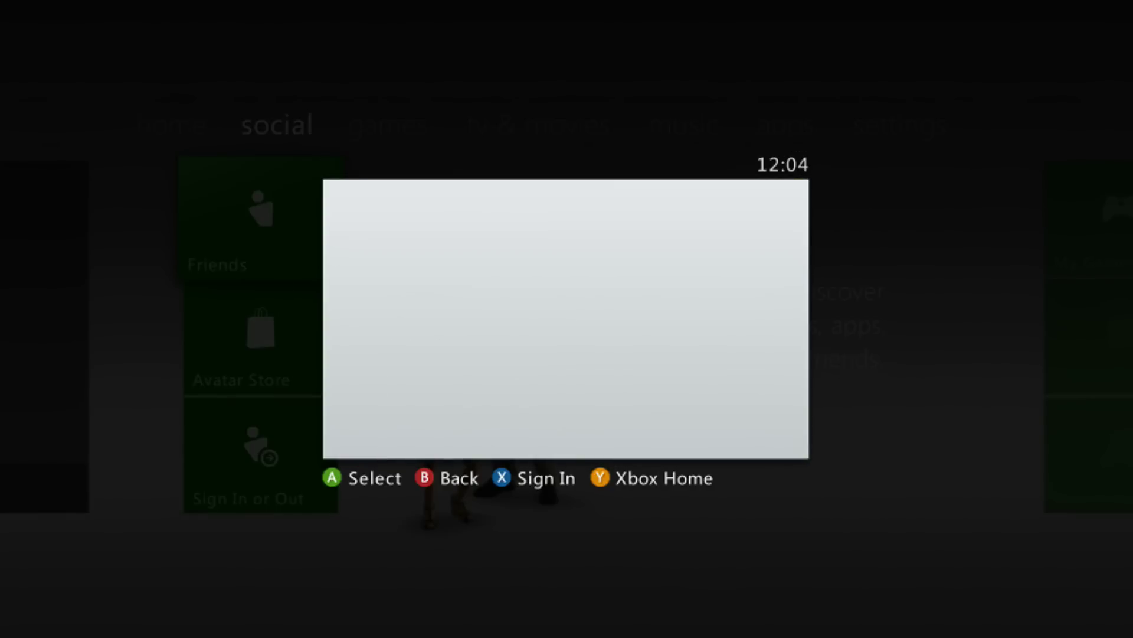
pyautogui.press('Down')
pyautogui.press('Up')
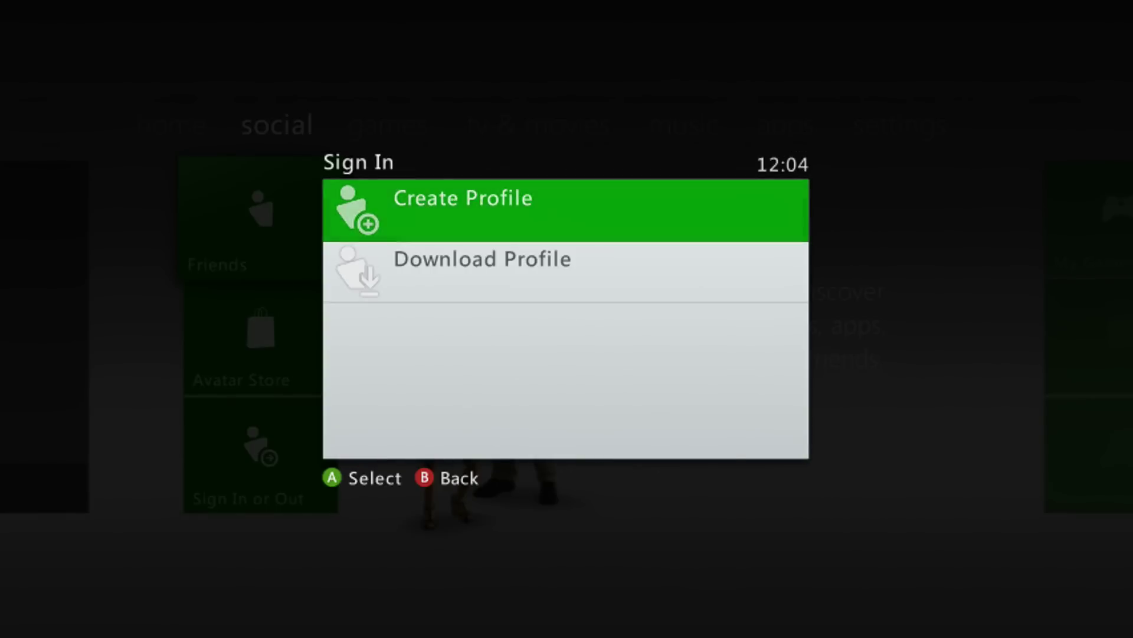
pyautogui.press('Return')
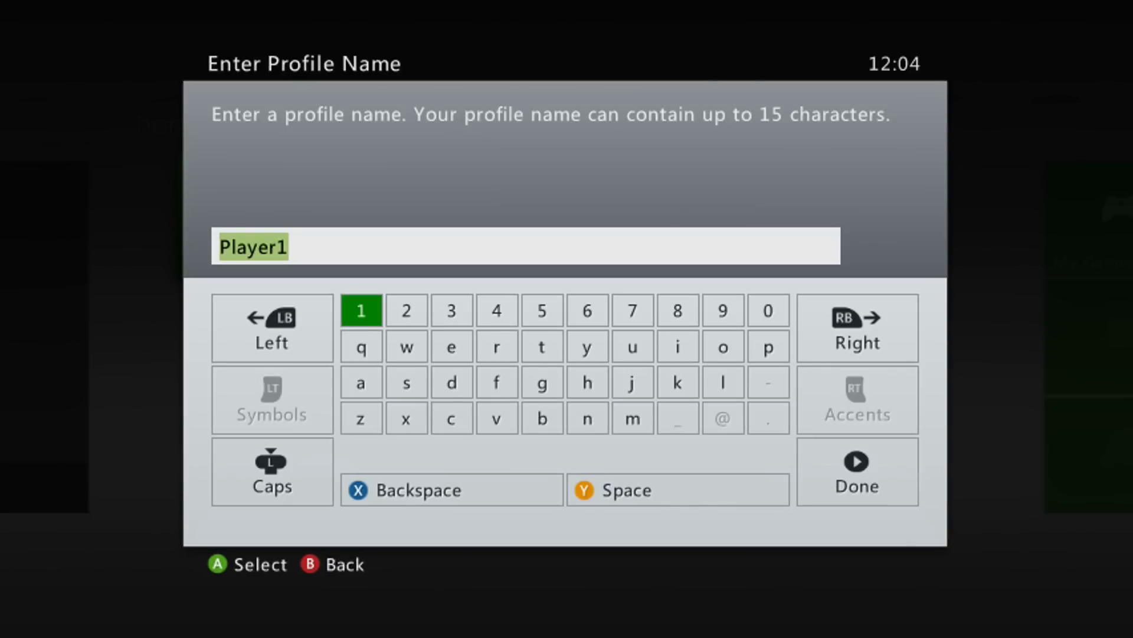
# - Switch the keyboard to capitals and enter MODDEDWARFARE as the profile name, replacing Player1
pyautogui.press('Down')
pyautogui.press('Down')
pyautogui.press('Left')
pyautogui.press('Down')
pyautogui.press('Return')
pyautogui.press('Up')
pyautogui.press('Right')
pyautogui.press('Right')
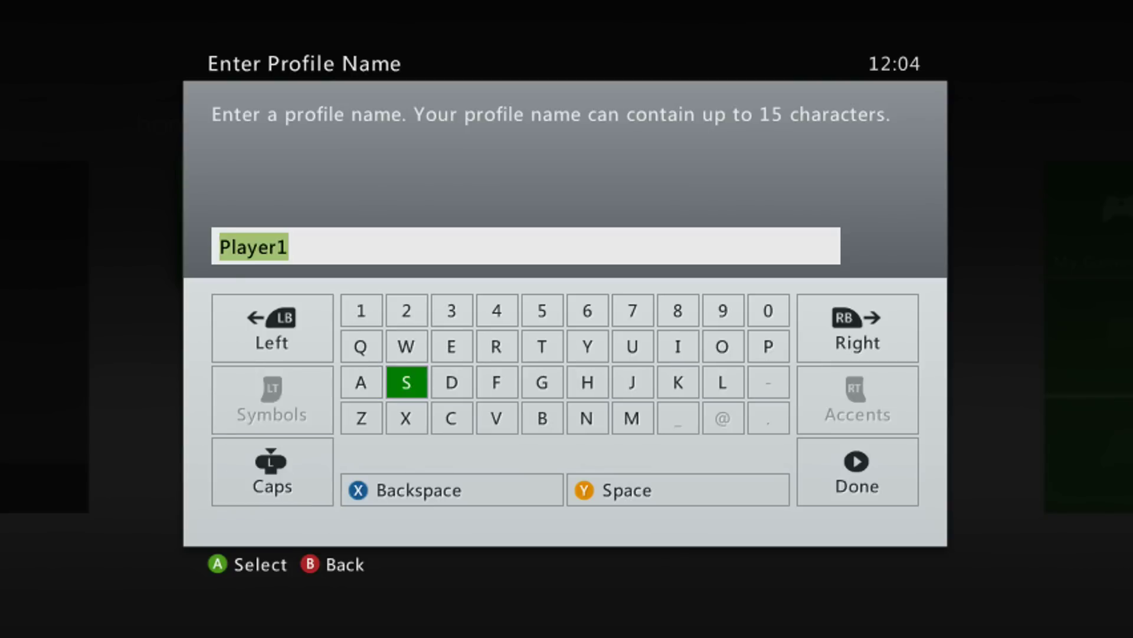
pyautogui.press('Right')
pyautogui.press('Right')
pyautogui.press('Right')
pyautogui.press('Right')
pyautogui.press('Right')
pyautogui.press('Down')
pyautogui.press('Return')
pyautogui.press('Up')
pyautogui.press('Right')
pyautogui.press('Right')
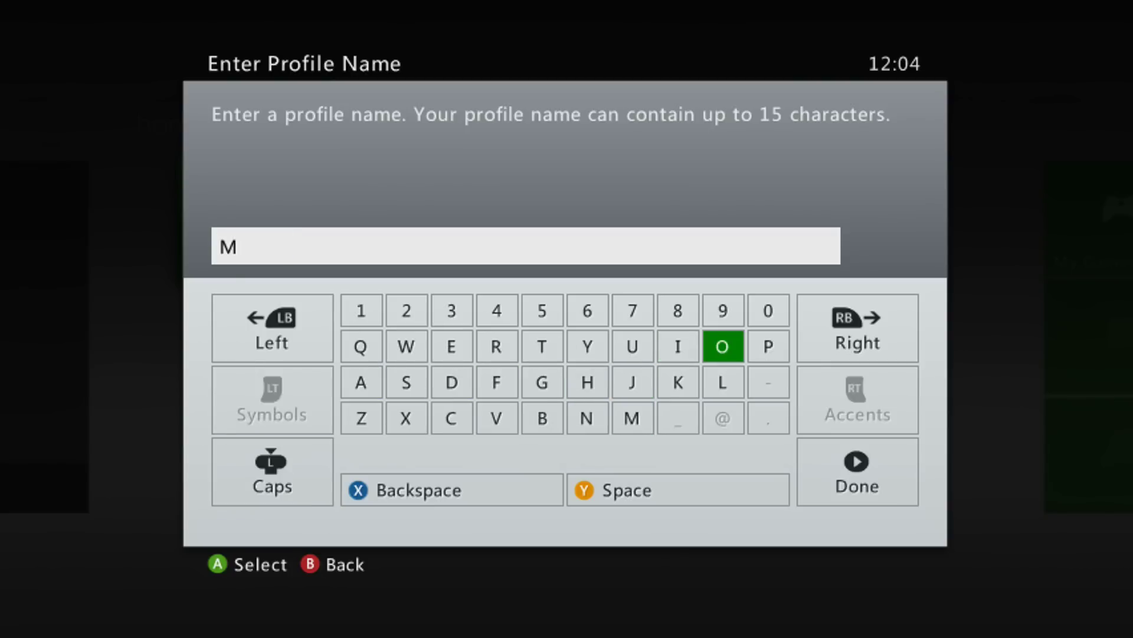
pyautogui.press('Return')
pyautogui.press('Left')
pyautogui.press('Left')
pyautogui.press('Left')
pyautogui.press('Left')
pyautogui.press('Left')
pyautogui.press('Left')
pyautogui.press('Down')
pyautogui.press('Return')
pyautogui.press('Return')
pyautogui.press('Up')
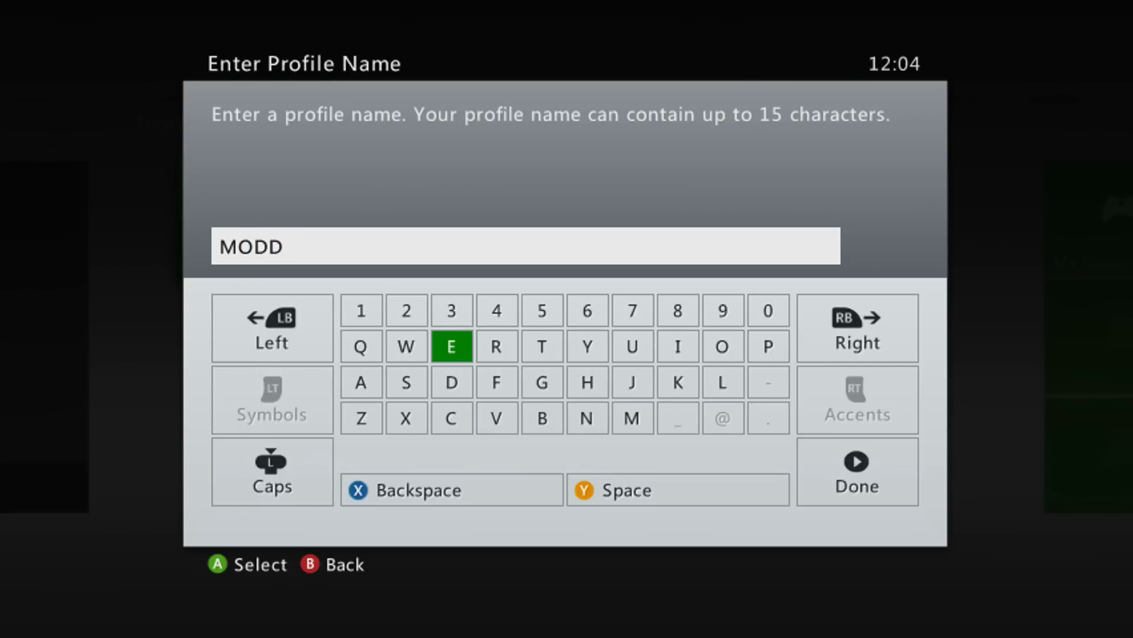
pyautogui.press('Return')
pyautogui.press('Down')
pyautogui.press('Return')
pyautogui.press('Left')
pyautogui.press('Left')
pyautogui.press('Up')
pyautogui.press('Right')
pyautogui.press('Return')
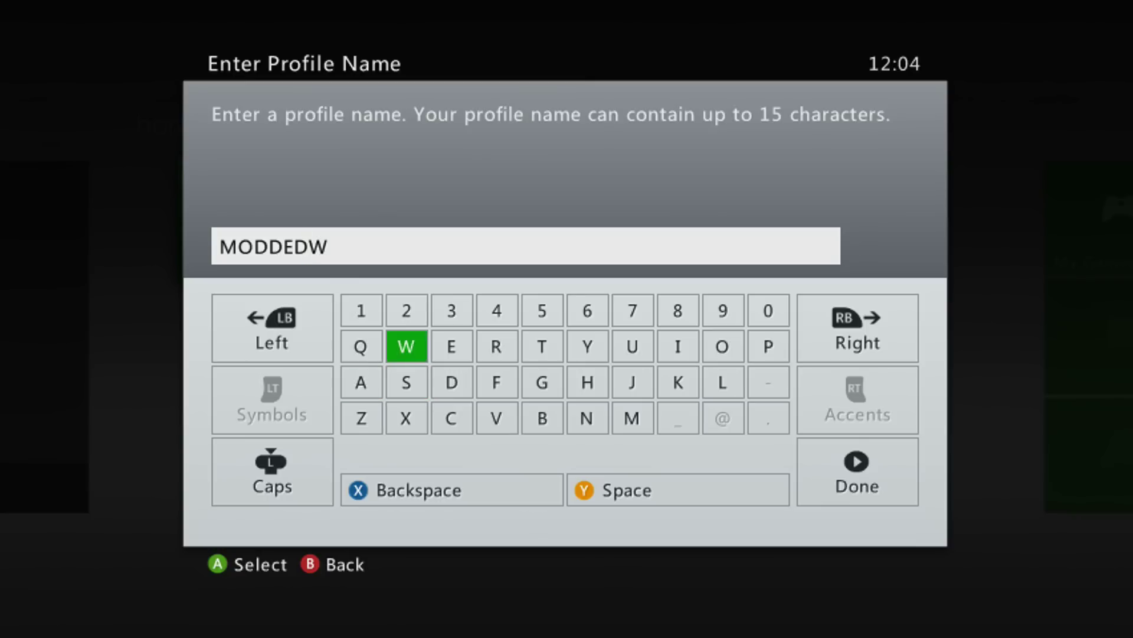
pyautogui.press('Left')
pyautogui.press('Down')
pyautogui.press('Return')
pyautogui.press('Right')
pyautogui.press('Right')
pyautogui.press('Right')
pyautogui.press('Up')
pyautogui.press('Return')
pyautogui.press('Down')
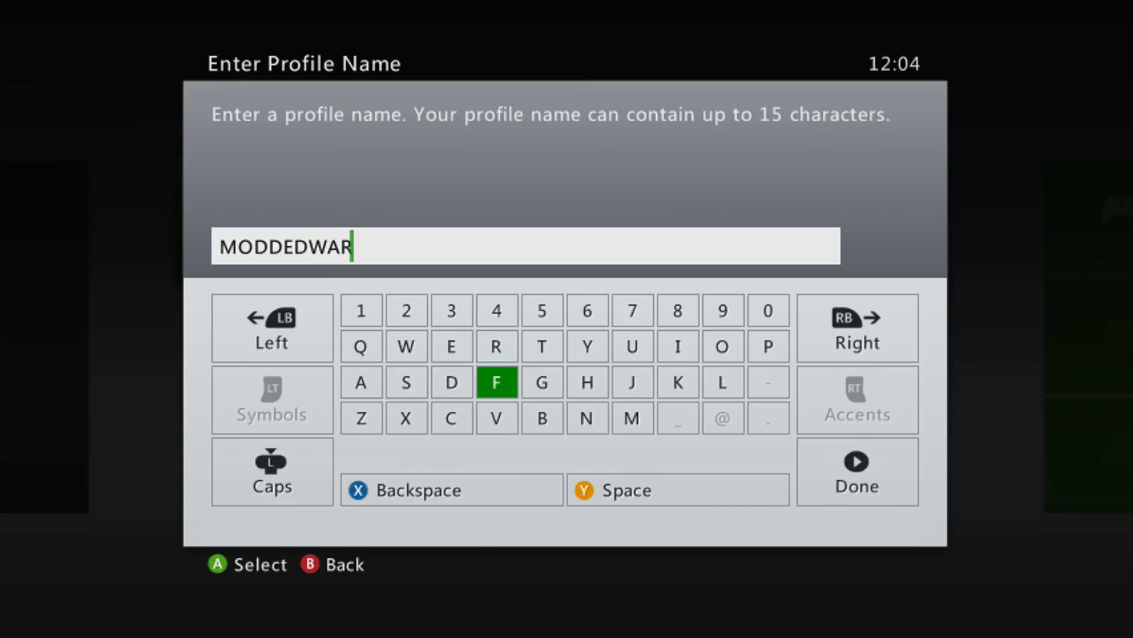
pyautogui.press('Return')
pyautogui.press('Left')
pyautogui.press('Left')
pyautogui.press('Left')
pyautogui.press('Return')
pyautogui.press('Right')
pyautogui.press('Right')
pyautogui.press('Right')
pyautogui.press('Up')
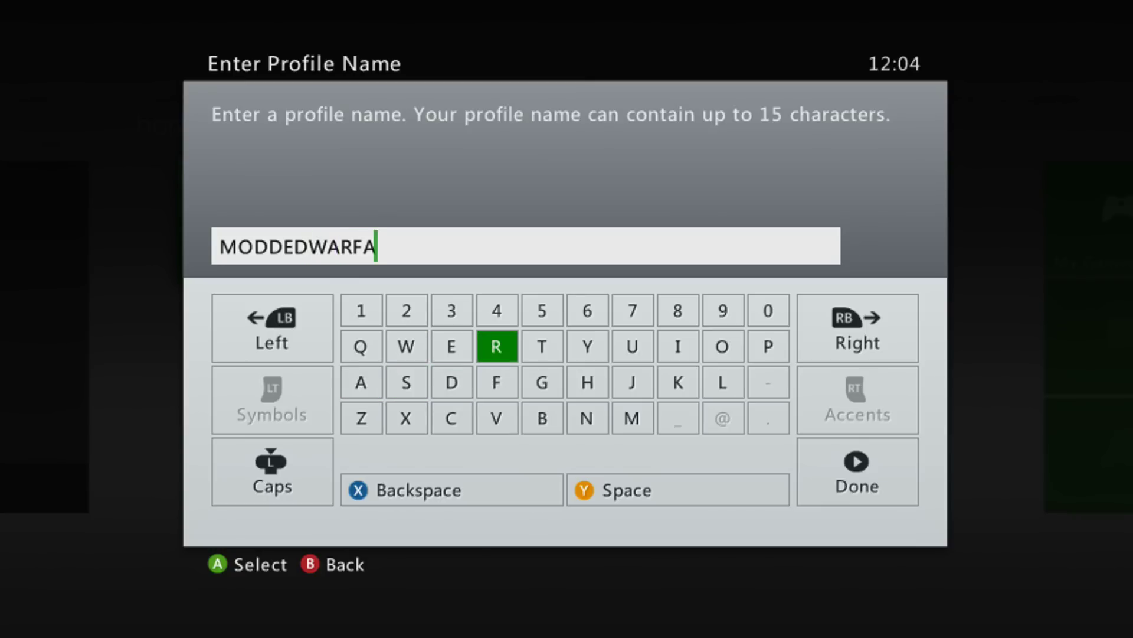
pyautogui.press('Return')
pyautogui.press('Left')
pyautogui.press('Return')
pyautogui.press('Down')
pyautogui.press('Down')
pyautogui.press('Right')
pyautogui.press('Return')
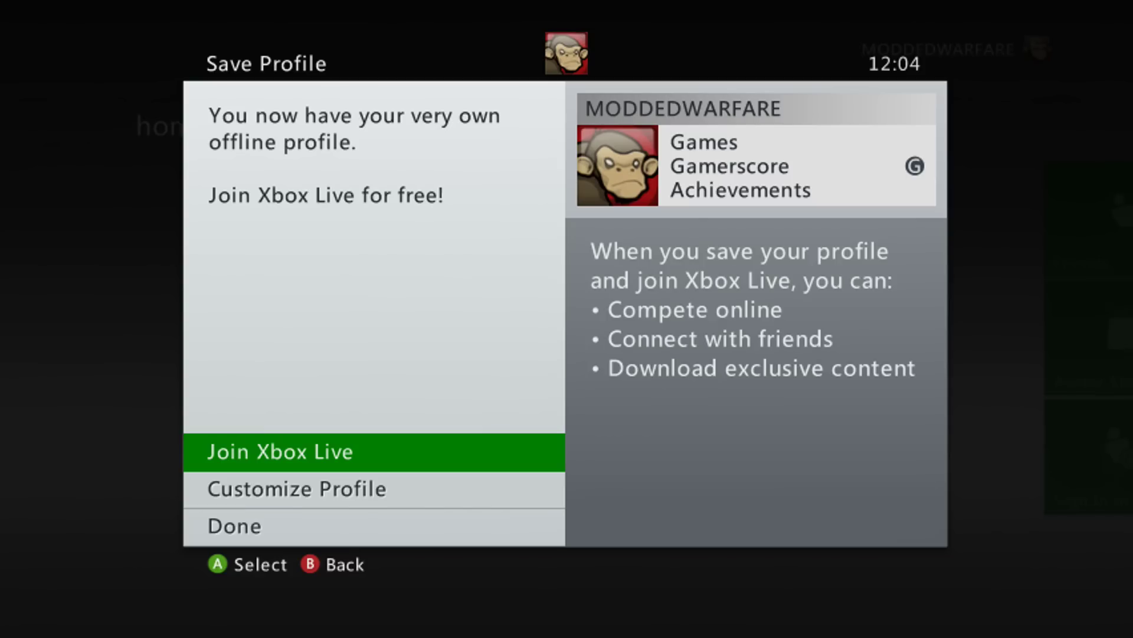
# - Finish saving the MODDEDWARFARE profile and close the guide
pyautogui.press('Down')
pyautogui.press('Down')
pyautogui.press('Return')
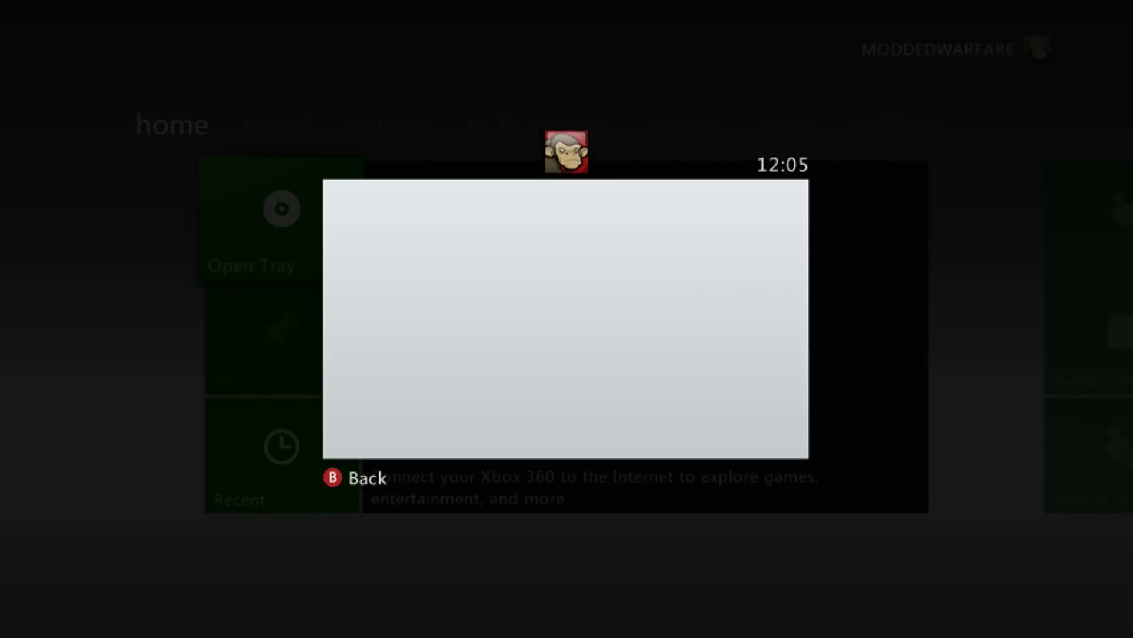
pyautogui.press('Escape')
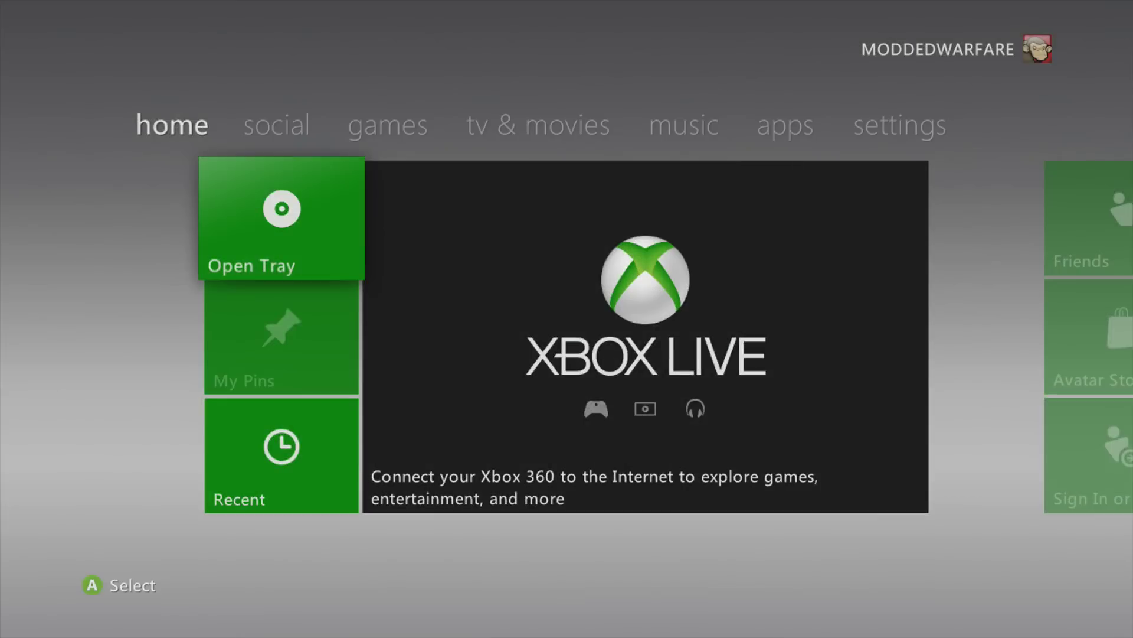
# - Confirm the hard drive's Profiles list holds MODDEDWARFARE, then return to the Home page
pyautogui.press('Right')
pyautogui.press('Right')
pyautogui.press('Right')
pyautogui.press('Right')
pyautogui.press('Right')
pyautogui.press('Right')
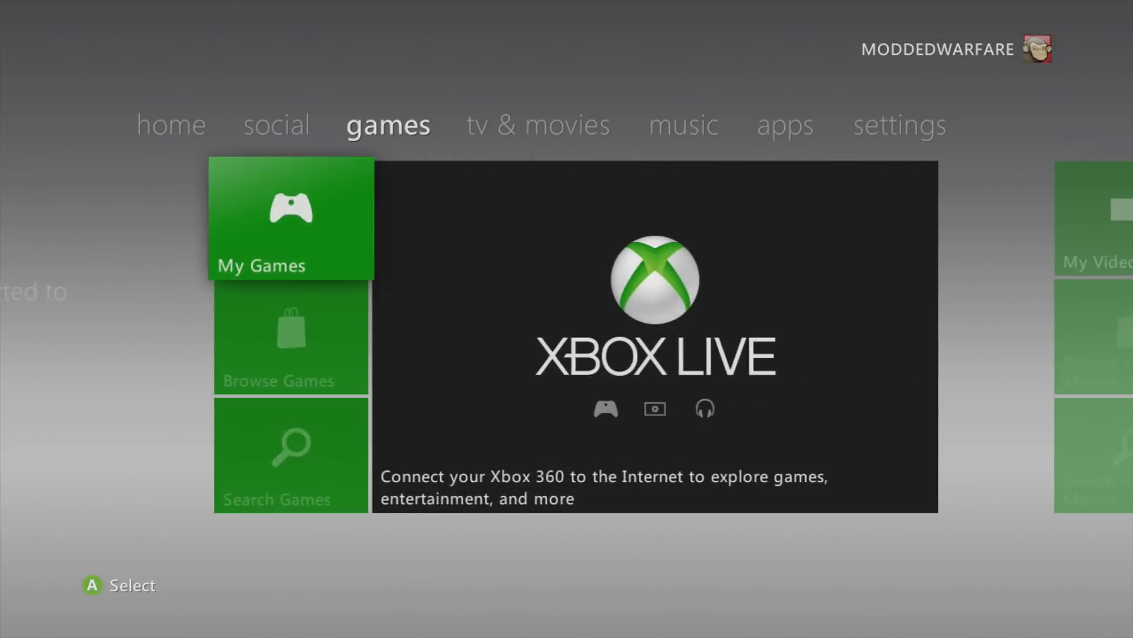
pyautogui.press('Return')
pyautogui.press('Down')
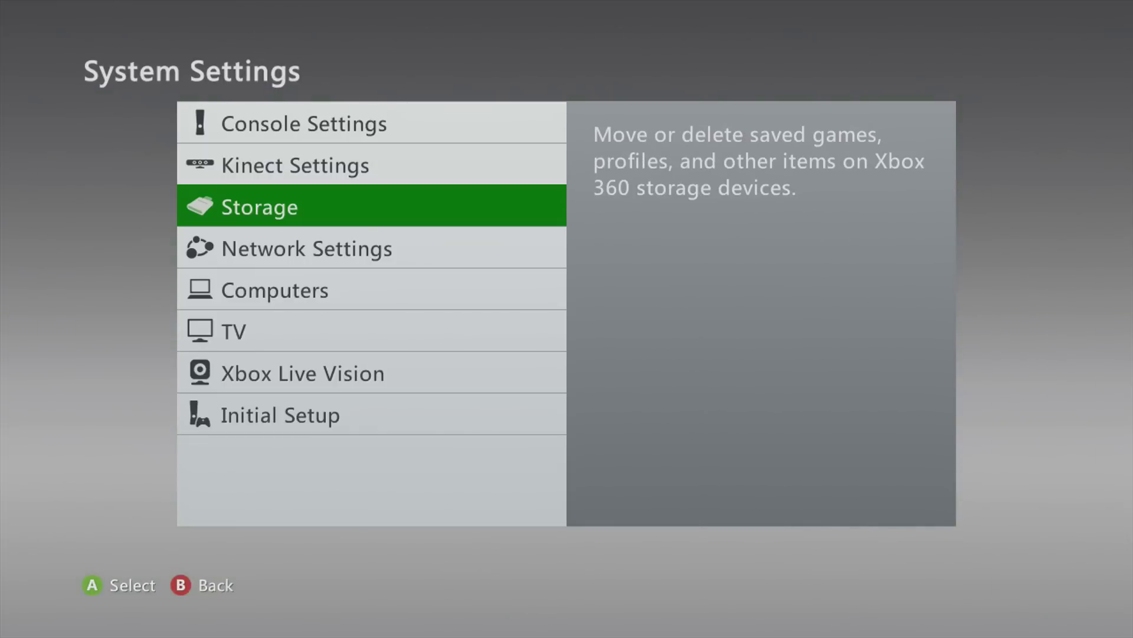
pyautogui.press('Return')
pyautogui.press('Return')
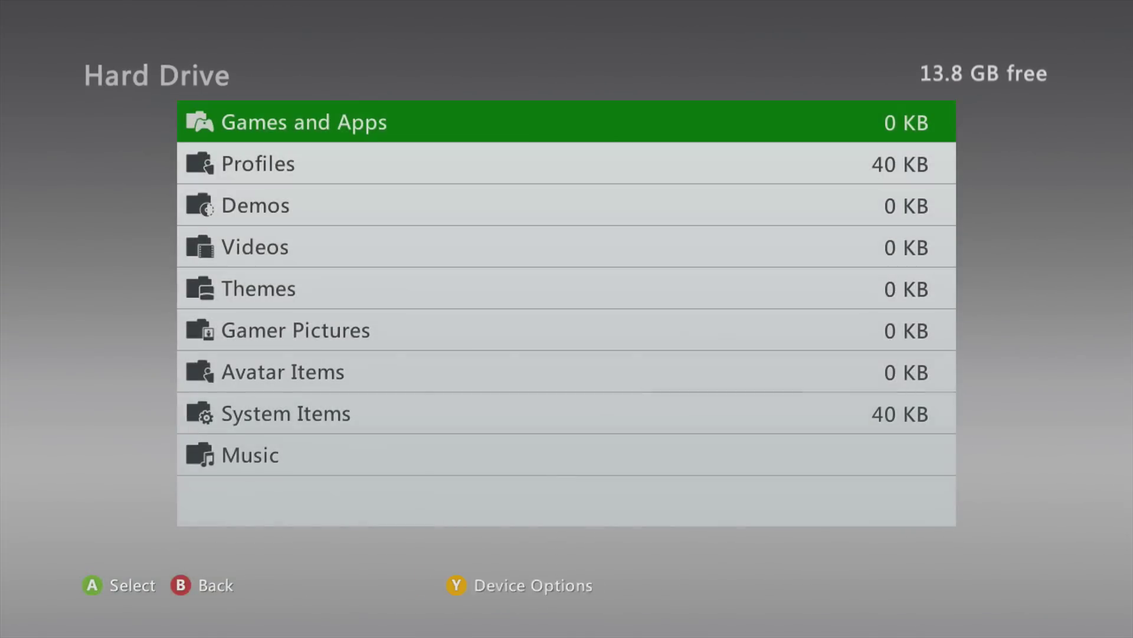
pyautogui.press('Down')
pyautogui.press('Return')
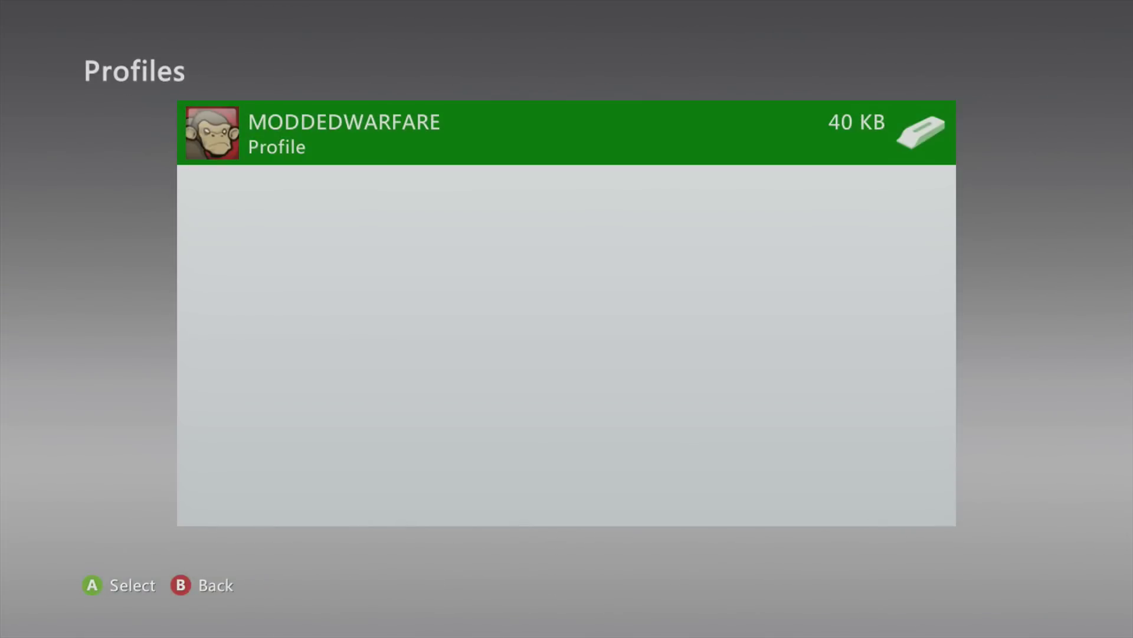
pyautogui.press('Escape')
pyautogui.press('Escape')
pyautogui.press('Escape')
pyautogui.press('Escape')
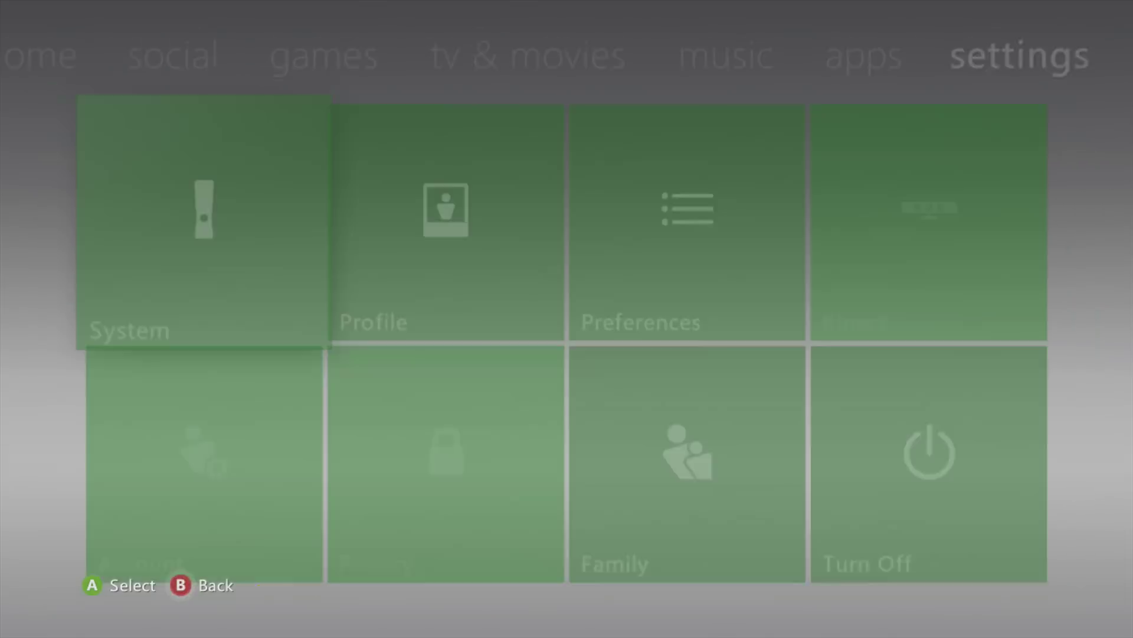
pyautogui.press('Left')
pyautogui.press('Left')
pyautogui.press('Left')
pyautogui.press('Left')
pyautogui.press('Left')
pyautogui.press('Left')
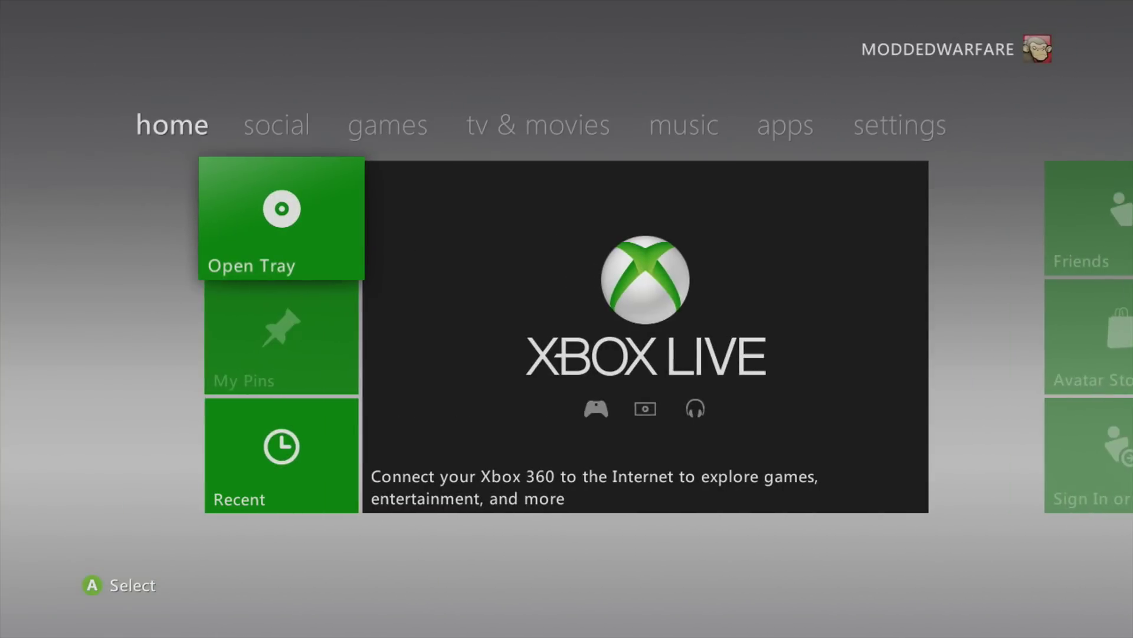